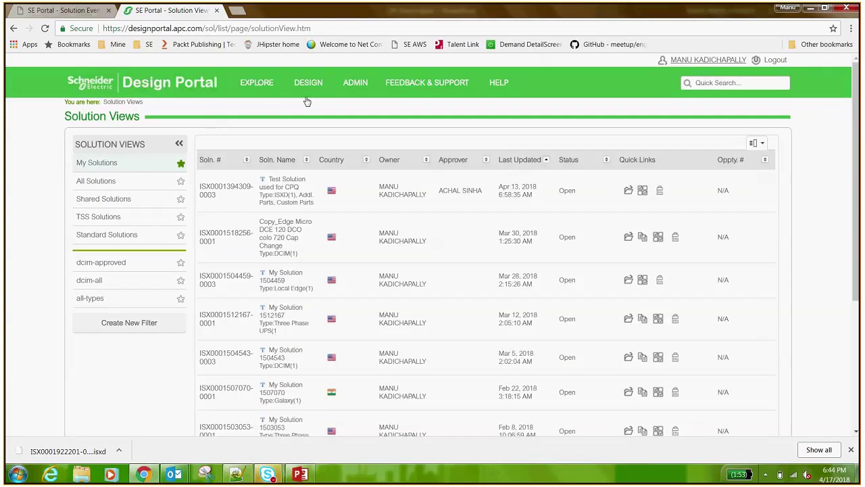
# Open the Search Configured UPS page and browse the matching solutions for 100 kVA and 30 minutes of battery runtime.
pyautogui.moveTo(305, 86)
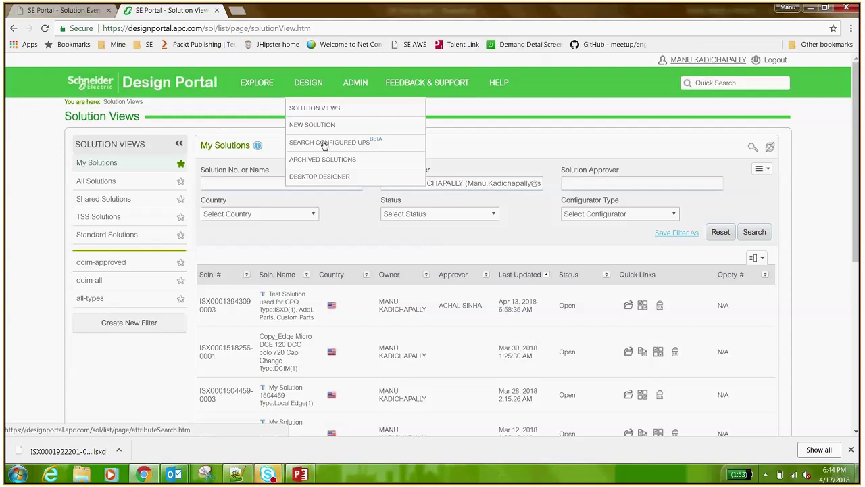
pyautogui.click(324, 144)
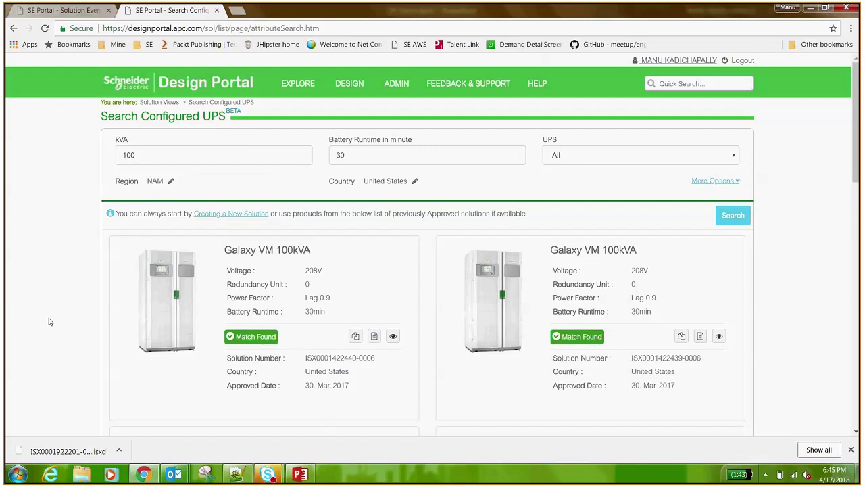
pyautogui.scroll(-1, 49, 322)
pyautogui.scroll(1, 49, 321)
pyautogui.scroll(-3, 400, 242)
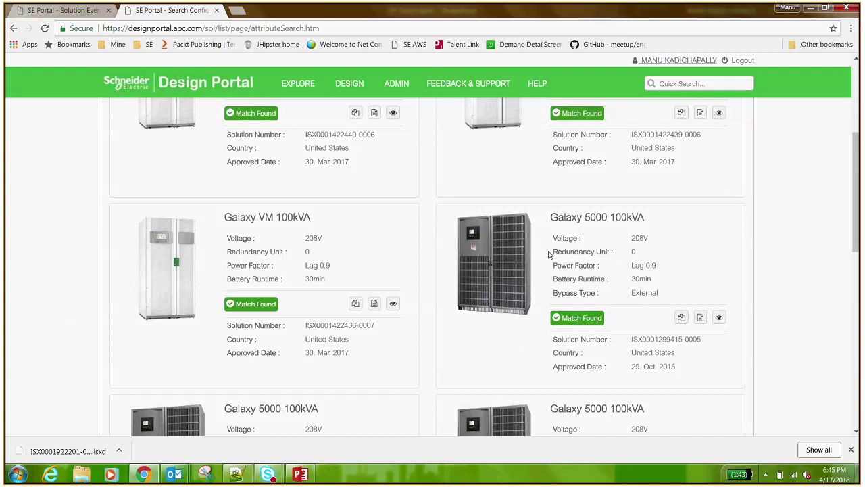
pyautogui.scroll(1, 593, 234)
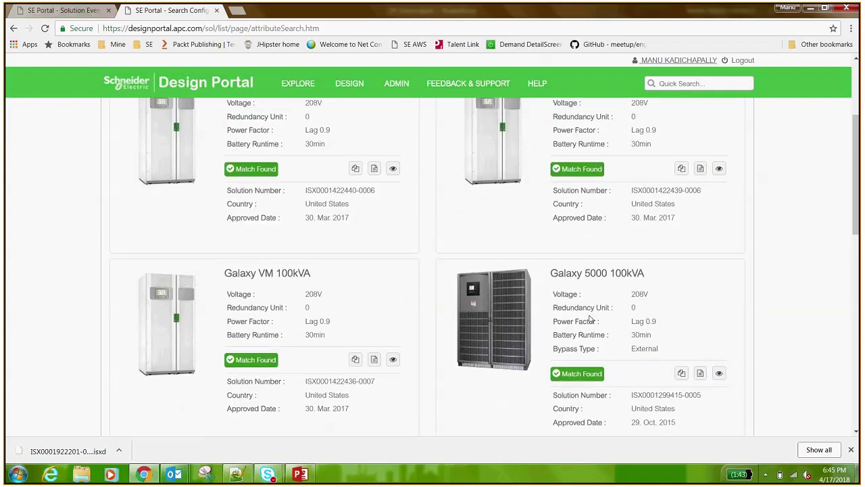
pyautogui.scroll(1, 589, 318)
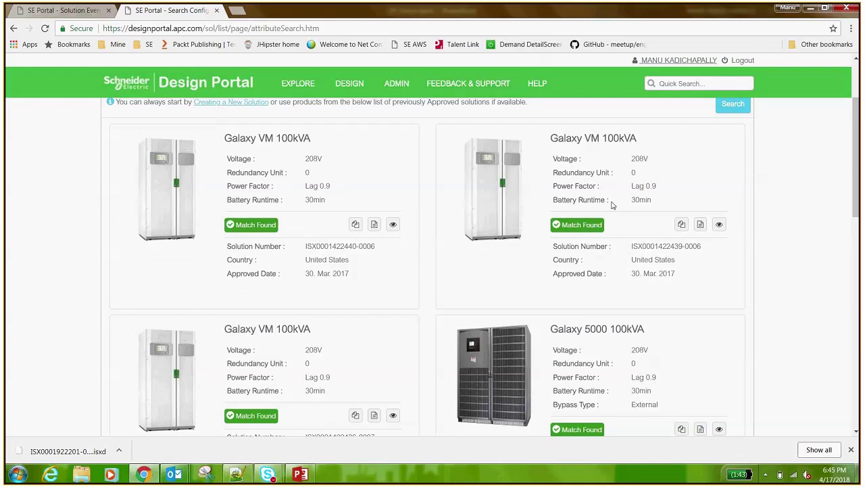
pyautogui.scroll(1, 342, 199)
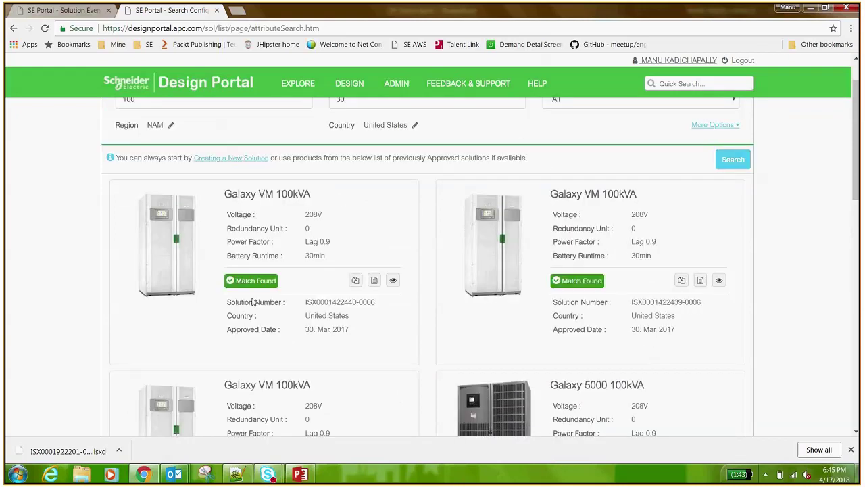
pyautogui.scroll(1, 283, 358)
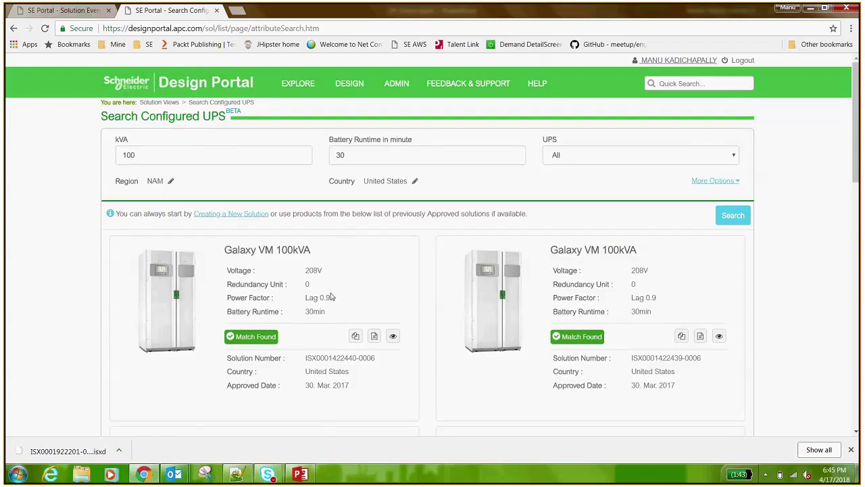
# Open the CTO report of the first Galaxy VM 100kVA match and examine its UPS system, cooling and floor plan sections.
pyautogui.click(375, 337)
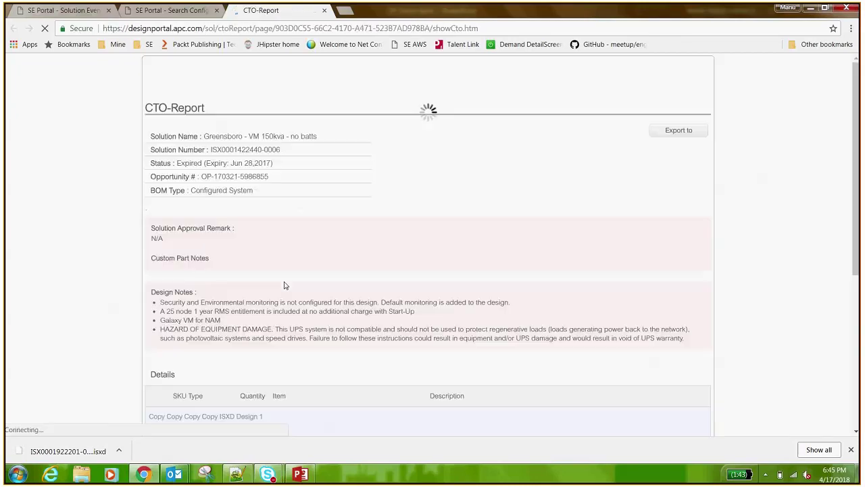
pyautogui.scroll(-6, 284, 286)
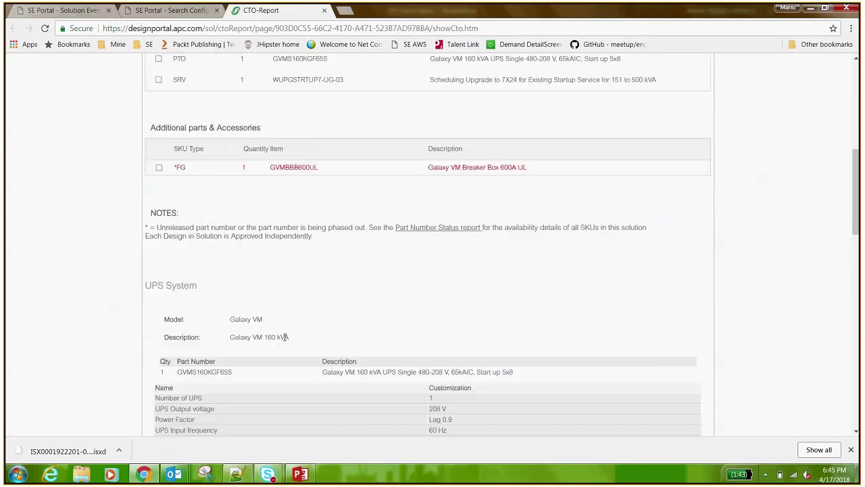
pyautogui.scroll(-2, 223, 314)
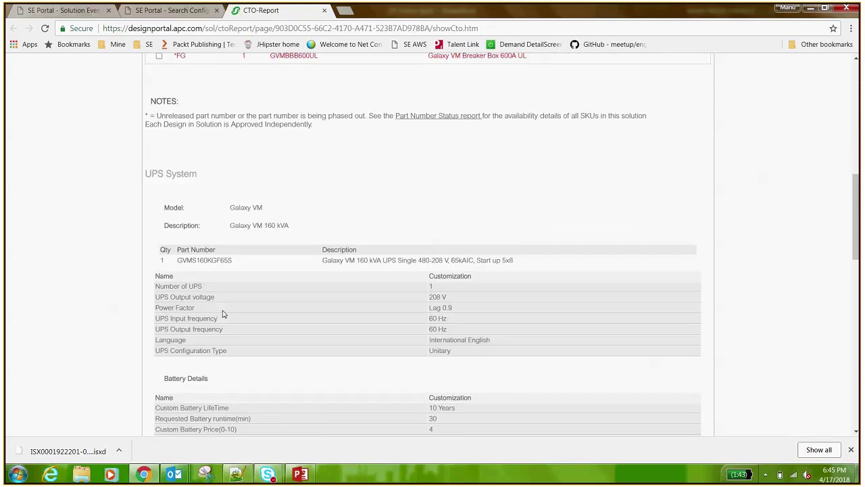
pyautogui.scroll(-5, 210, 308)
pyautogui.scroll(-4, 10, 287)
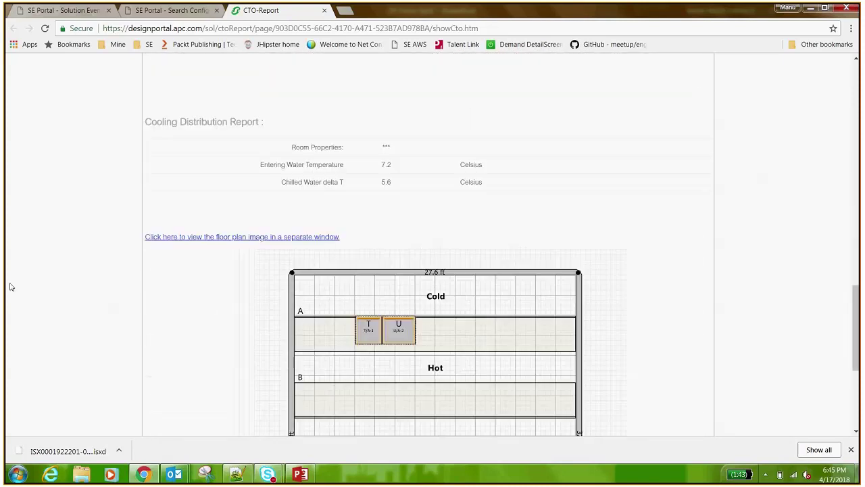
pyautogui.scroll(-4, 10, 287)
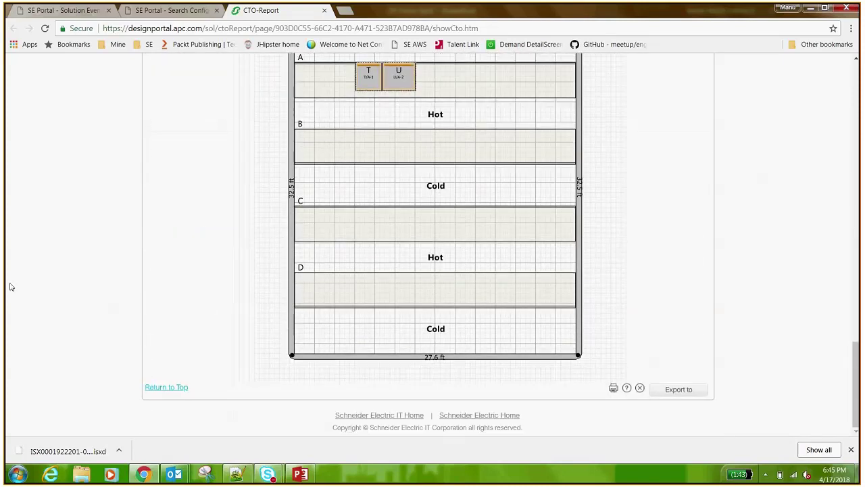
pyautogui.scroll(2, 10, 287)
pyautogui.scroll(2, 10, 287)
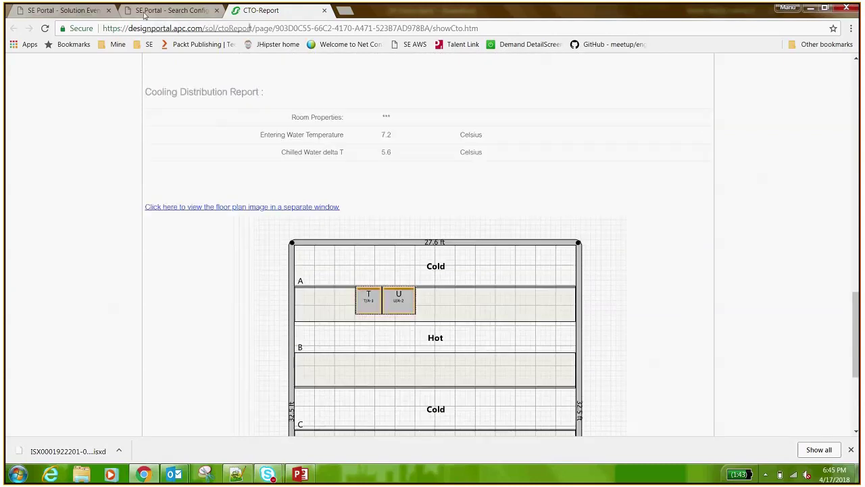
# Return to the configured UPS search results and examine the remaining matches, including the note about an additional UPS on the last one.
pyautogui.click(173, 10)
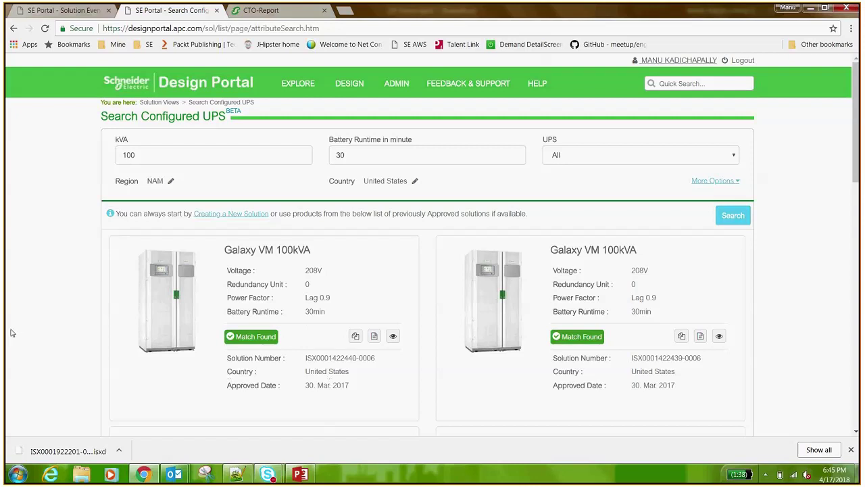
pyautogui.scroll(-1, 11, 331)
pyautogui.scroll(-3, 10, 332)
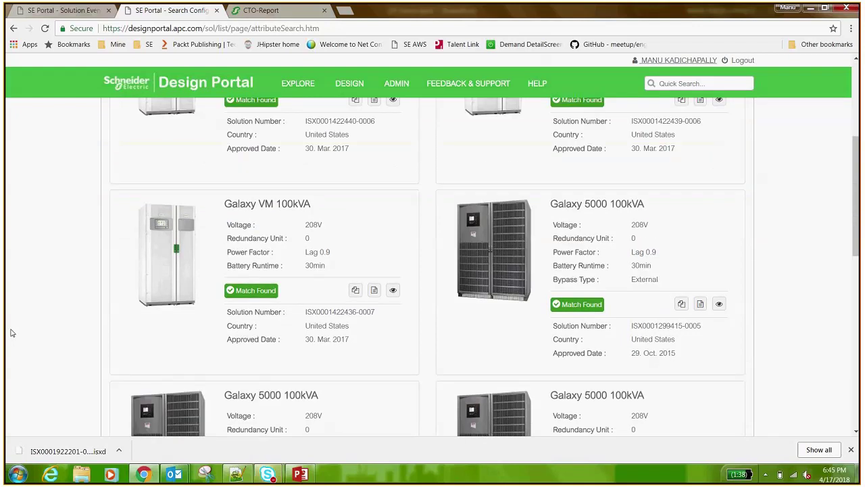
pyautogui.scroll(-4, 11, 332)
pyautogui.scroll(-6, 11, 332)
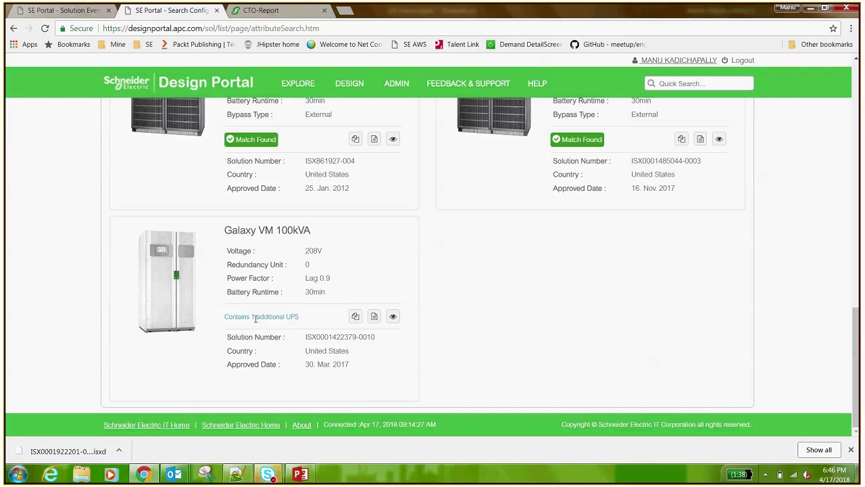
pyautogui.moveTo(297, 316); pyautogui.dragTo(239, 316)
pyautogui.click(239, 315)
pyautogui.scroll(3, 235, 327)
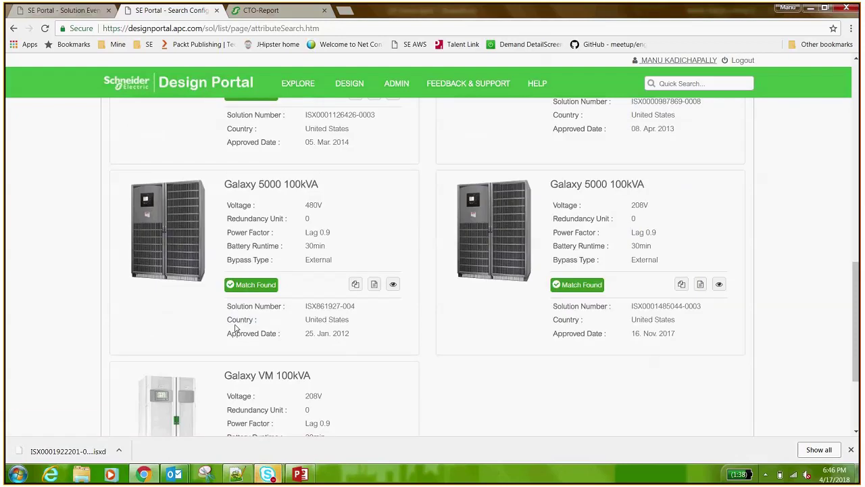
pyautogui.scroll(3, 235, 328)
pyautogui.scroll(5, 235, 326)
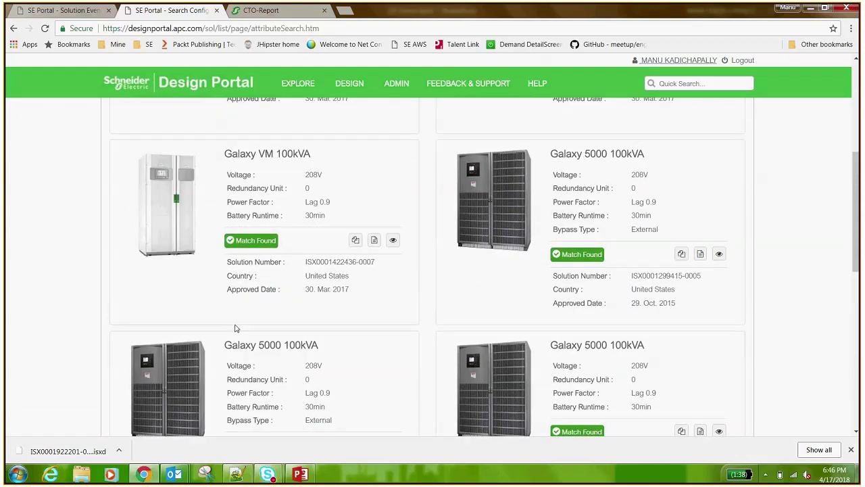
pyautogui.scroll(3, 235, 327)
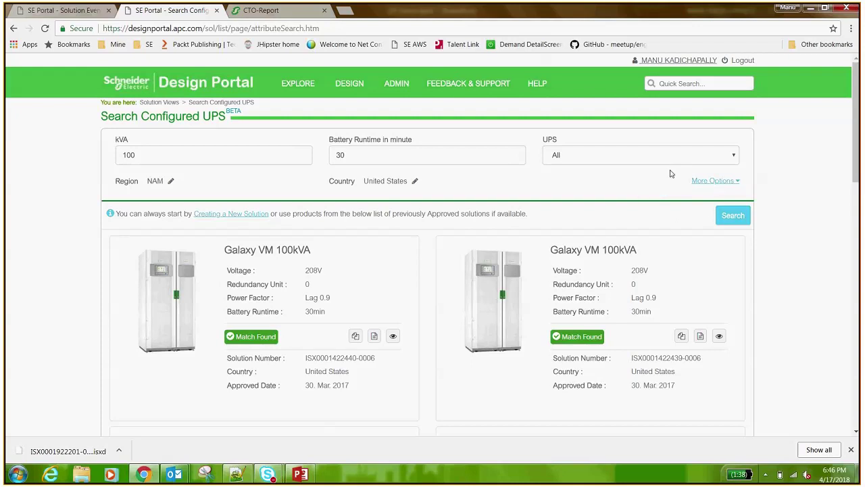
# Show the additional search filters and review the Bypass, Redundancy Units, Power Factor and UPS model choices without changing them.
pyautogui.click(708, 181)
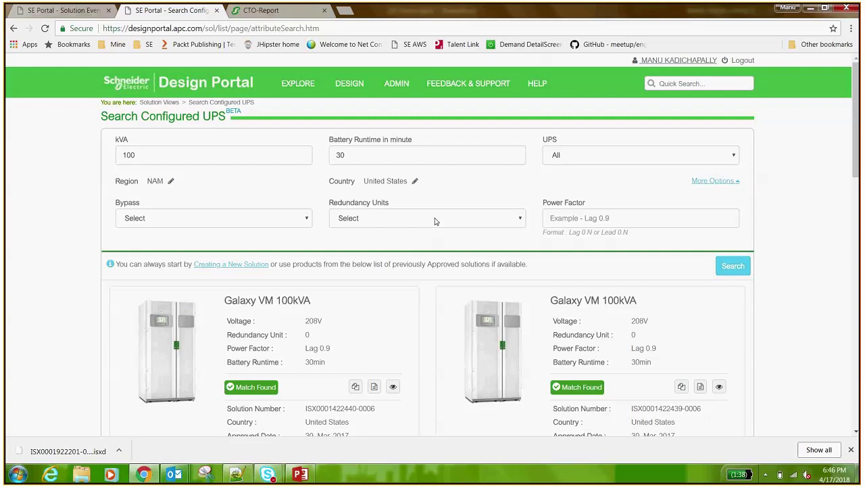
pyautogui.click(279, 220)
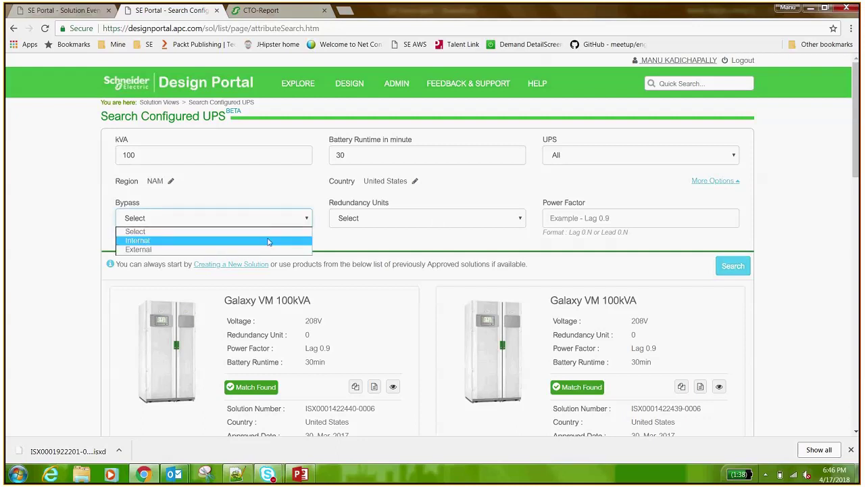
pyautogui.click(135, 231)
pyautogui.click(358, 220)
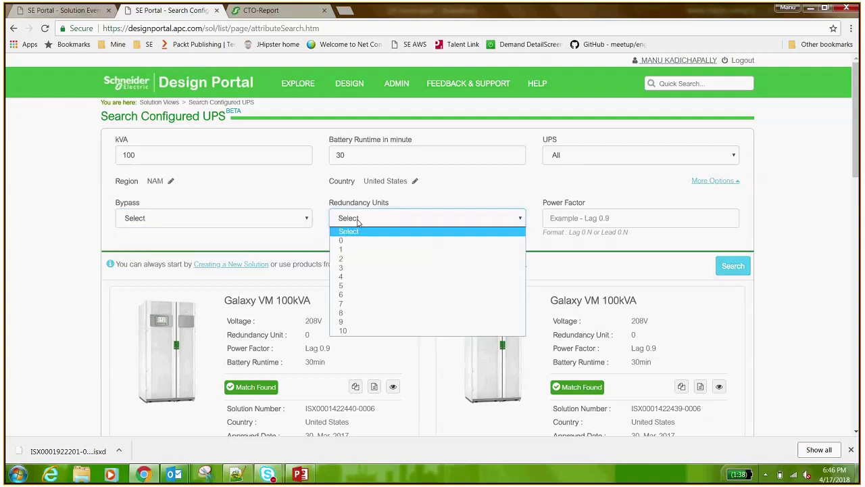
pyautogui.click(359, 220)
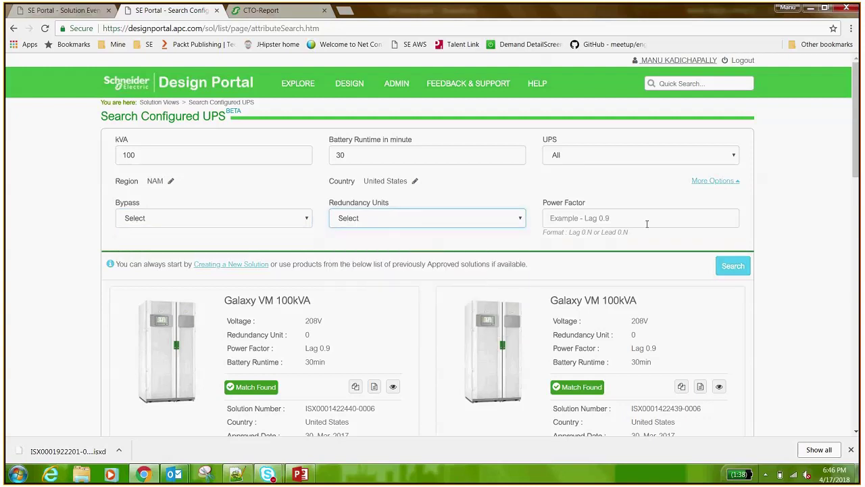
pyautogui.click(647, 217)
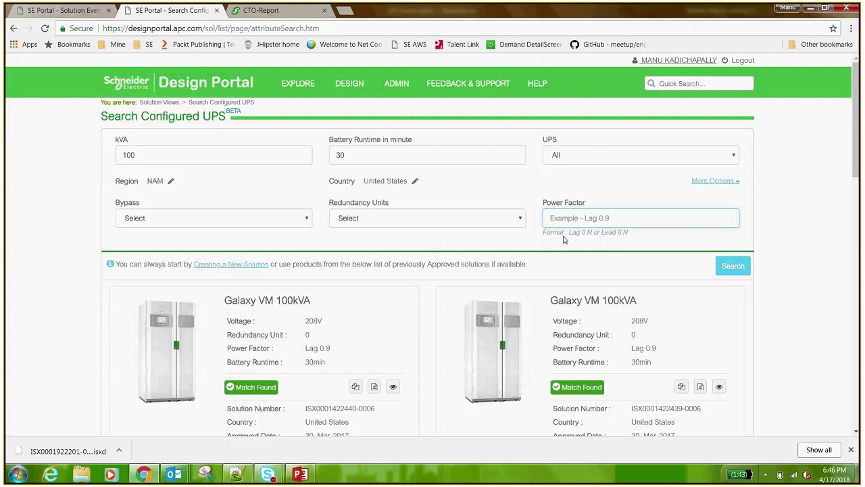
pyautogui.click(66, 340)
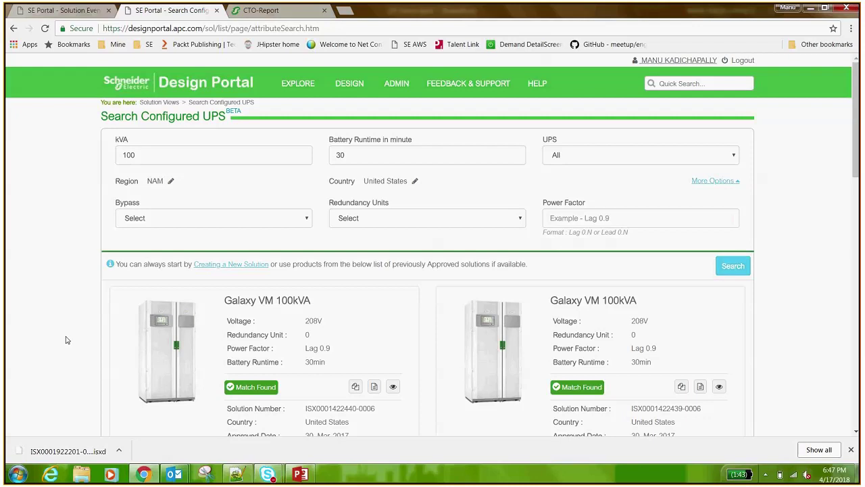
pyautogui.click(592, 154)
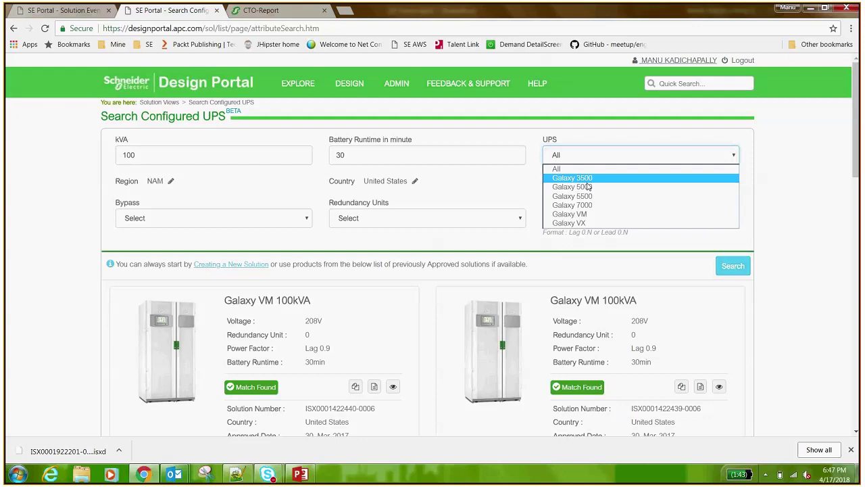
pyautogui.click(519, 187)
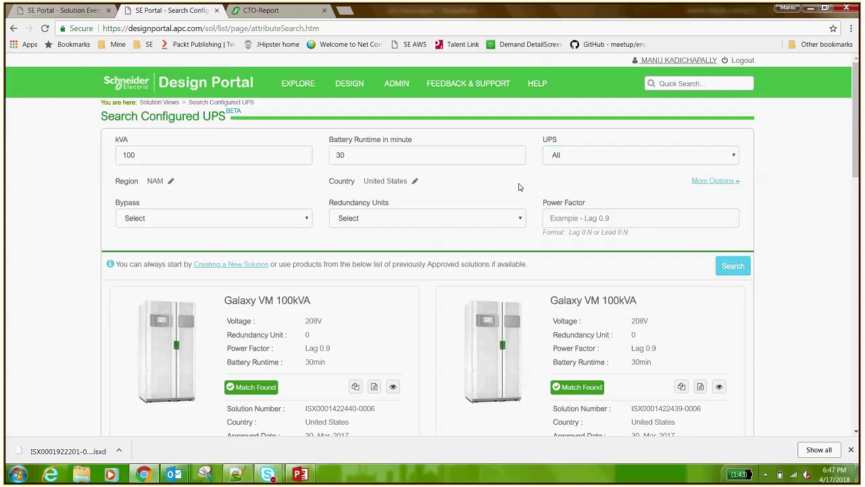